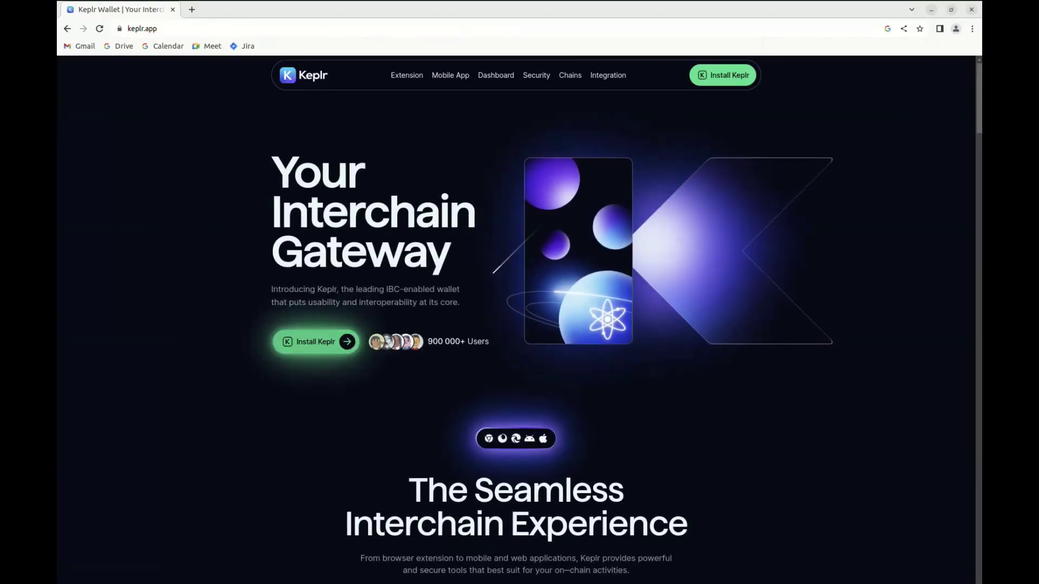
- Install the Keplr wallet extension for Chrome from Keplr's download page and approve adding it
click(316, 342)
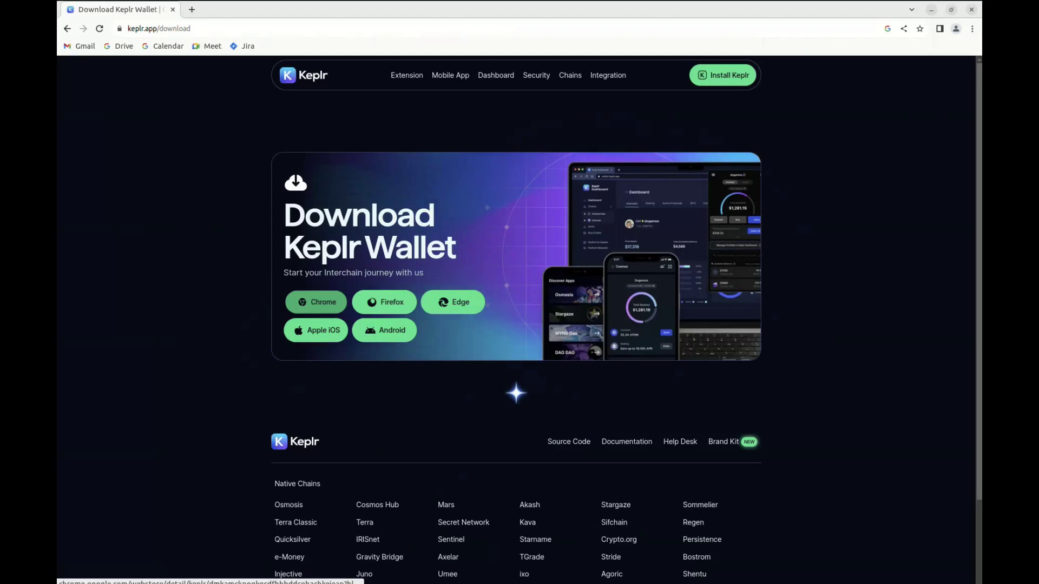
click(315, 301)
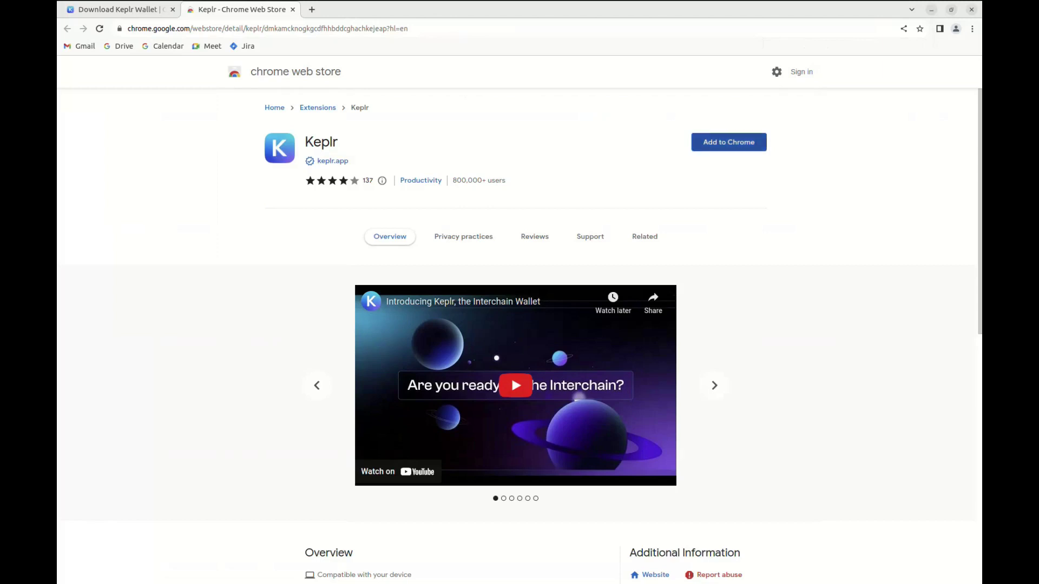
click(729, 142)
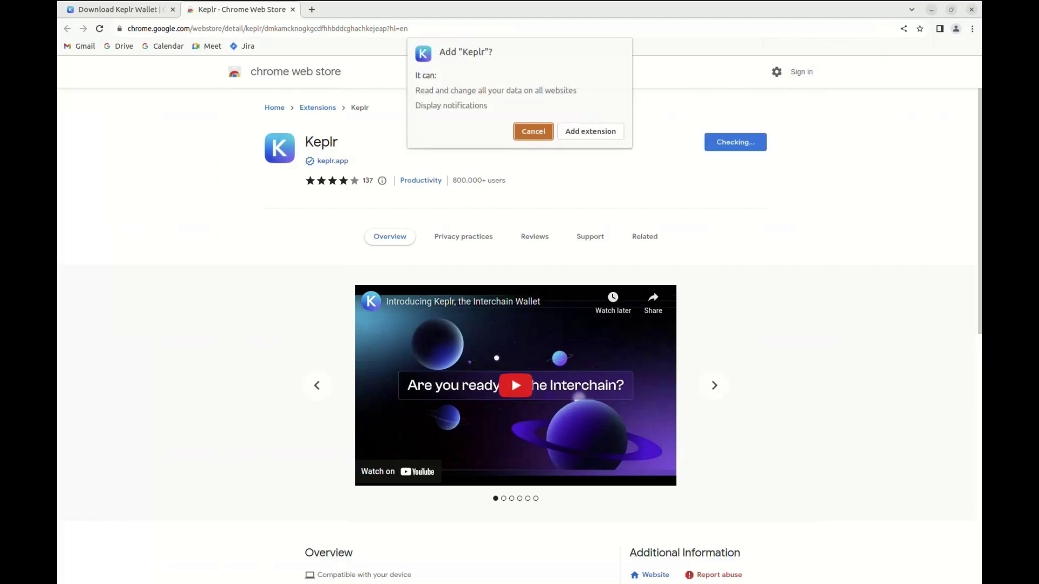
click(590, 131)
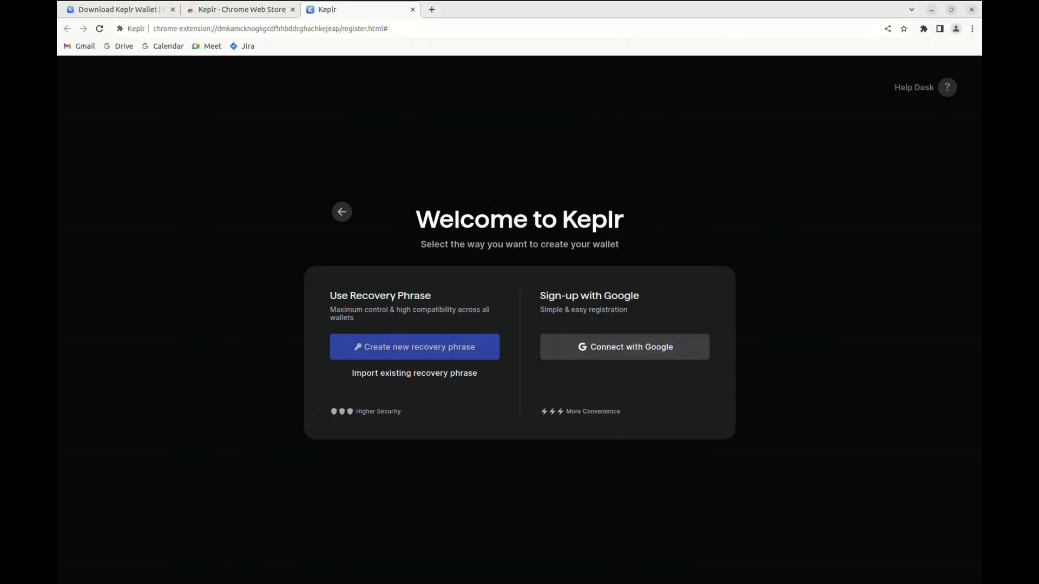
- Create a wallet with a new 12-word recovery phrase, copy the phrase to the clipboard and proceed to its verification
click(414, 347)
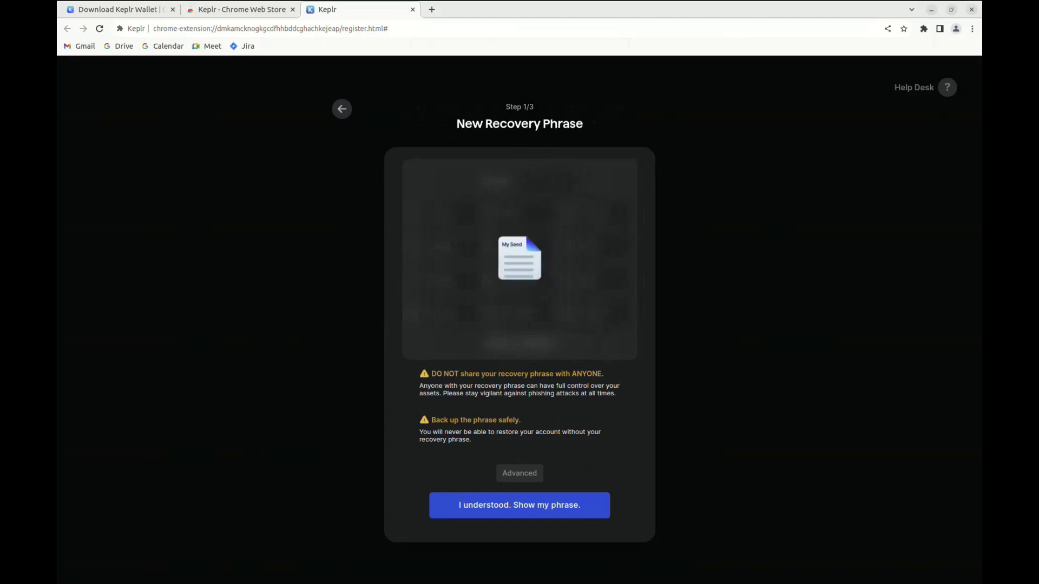
click(519, 505)
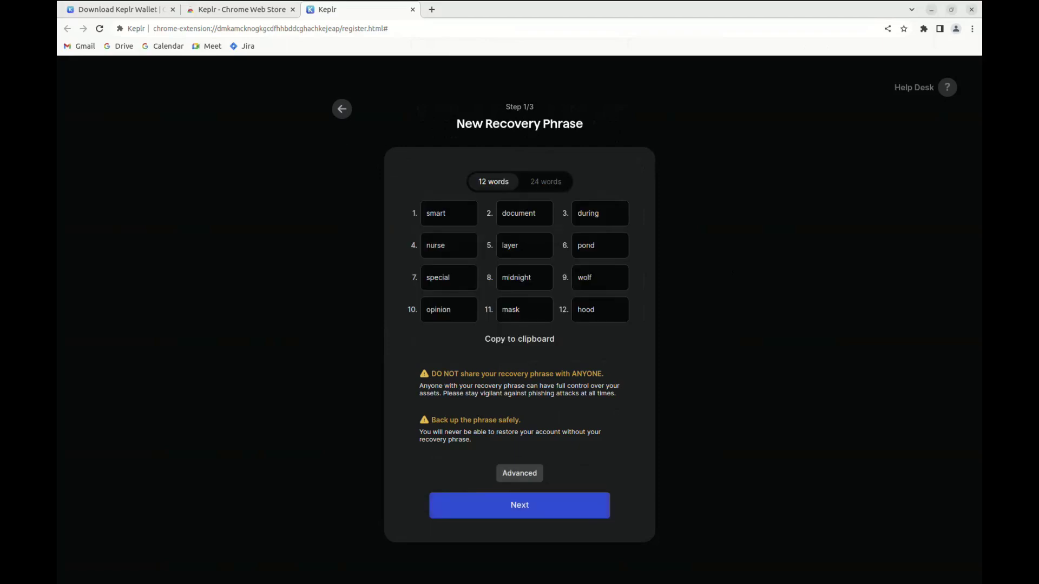
click(520, 339)
key(Return)
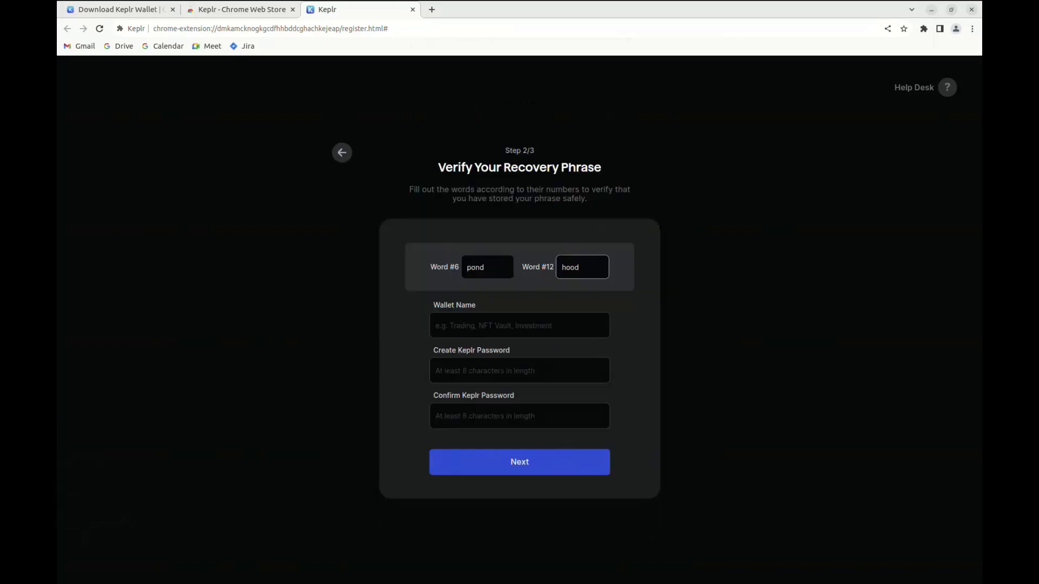
- Name the wallet my_wallet, enter and confirm the Keplr password, and submit the form
click(519, 326)
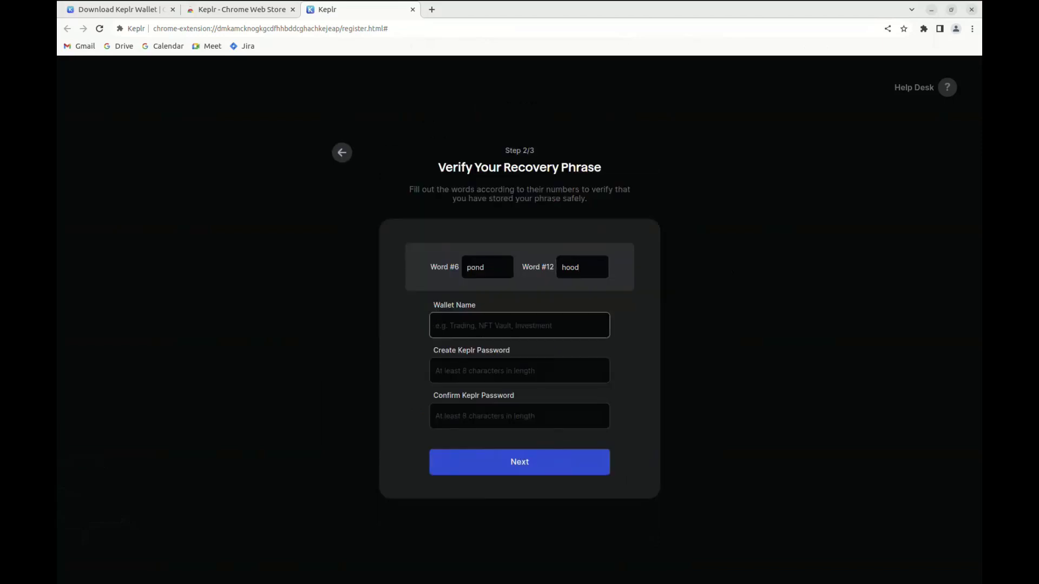
text(my_wallet)
click(519, 371)
text(•••••••)
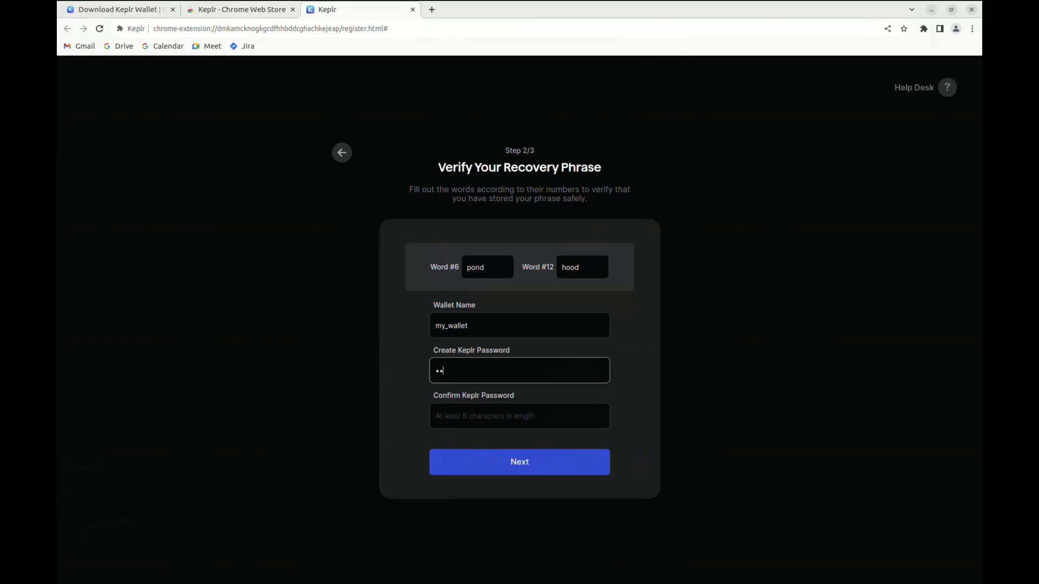
text(••)
click(519, 416)
text(••••••)
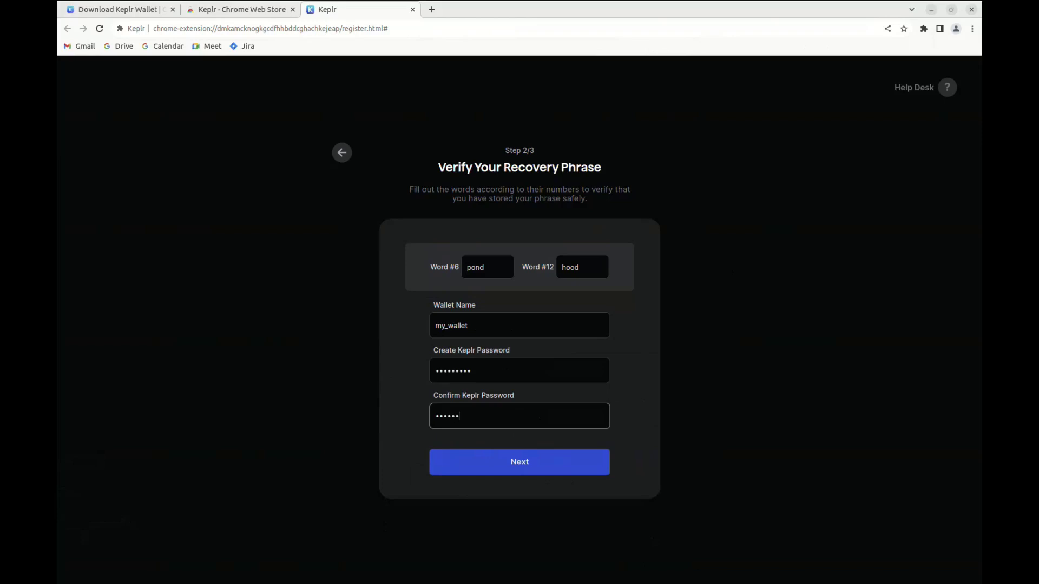
text(•••)
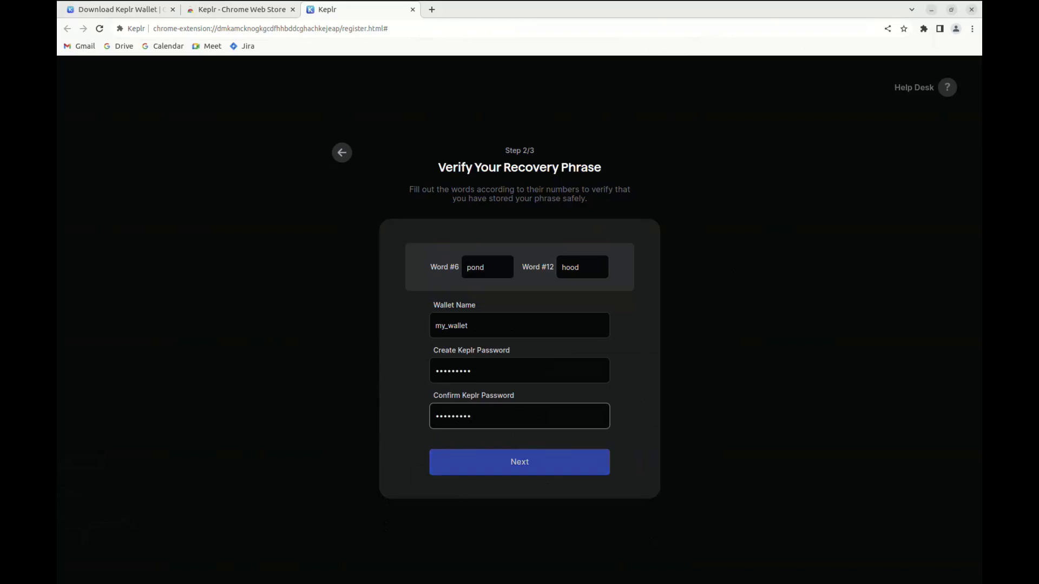
key(Return)
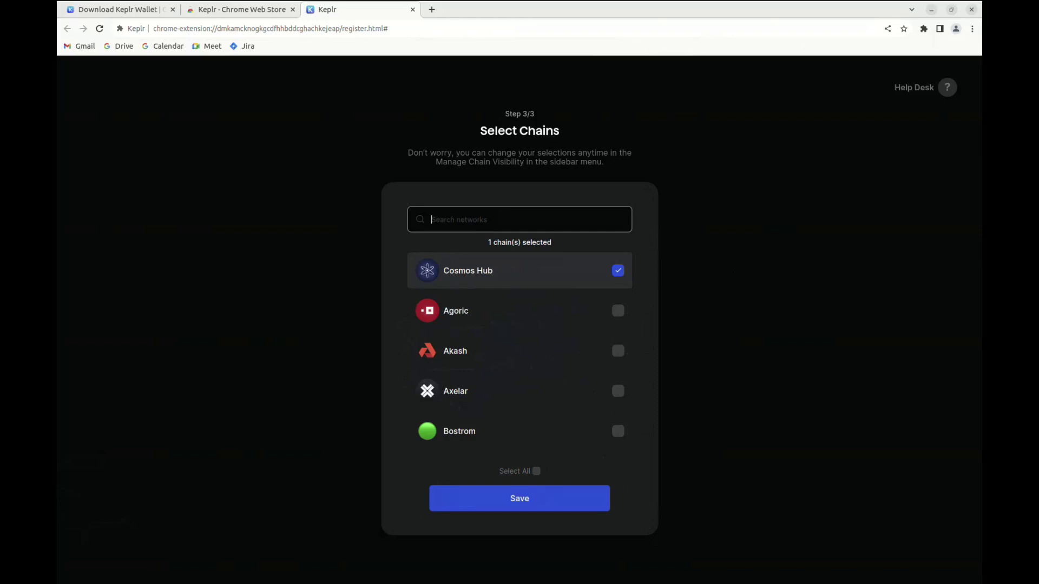
- Search the selectable networks for "arch" and clear the search
text(arc)
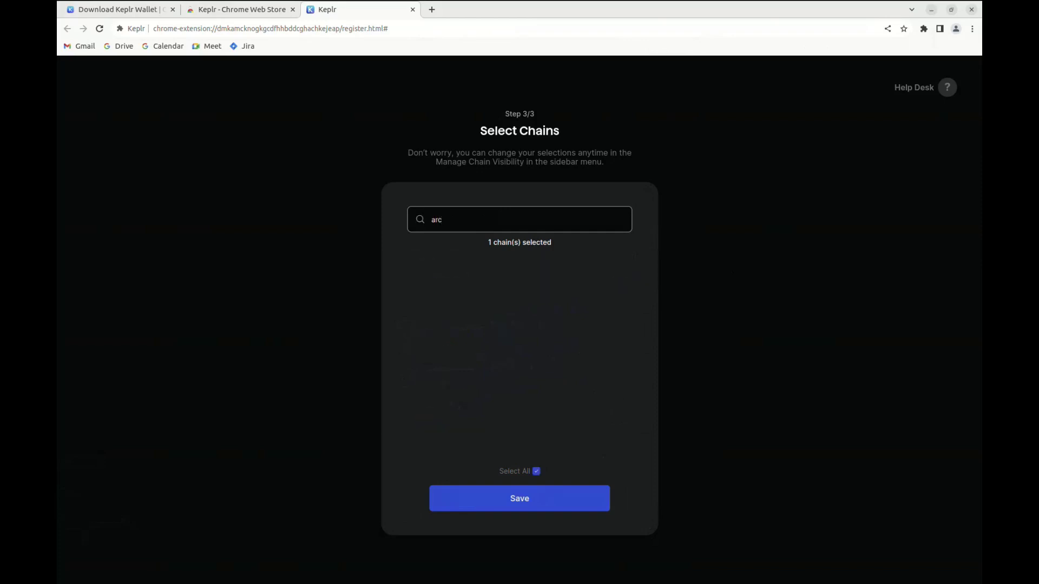
text(h)
key(Tab)
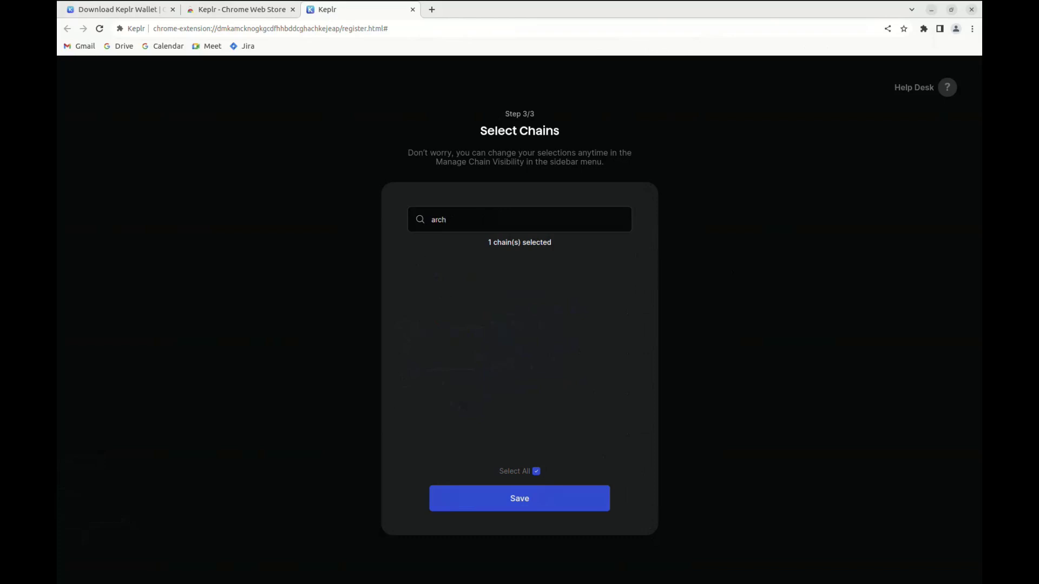
click(431, 219)
key(ctrl+a)
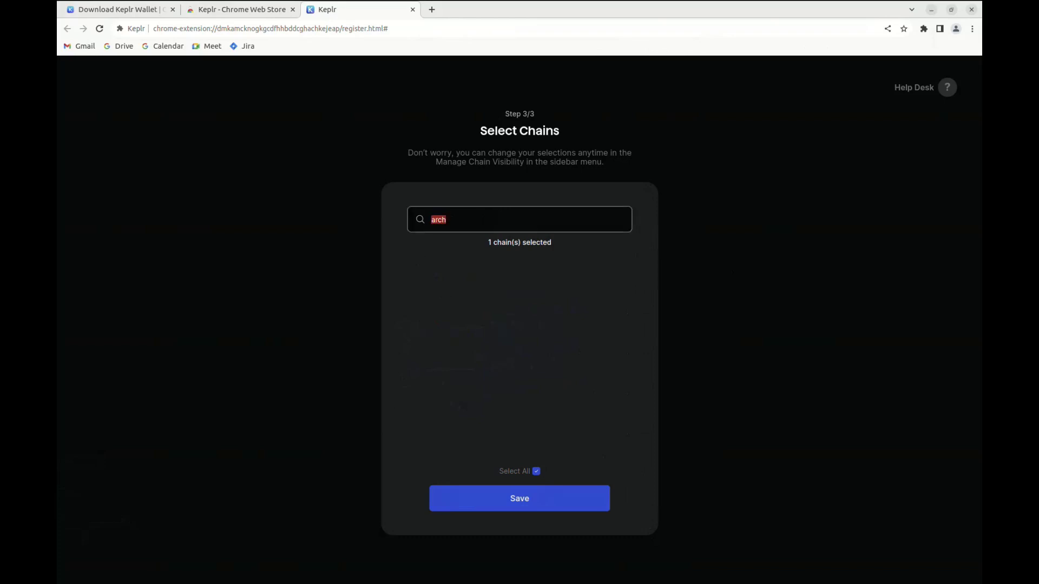
key(BackSpace)
- Browse the chain list, filter it by "at" and save the selection with Cosmos Hub enabled
scroll(519, 355, down, 15)
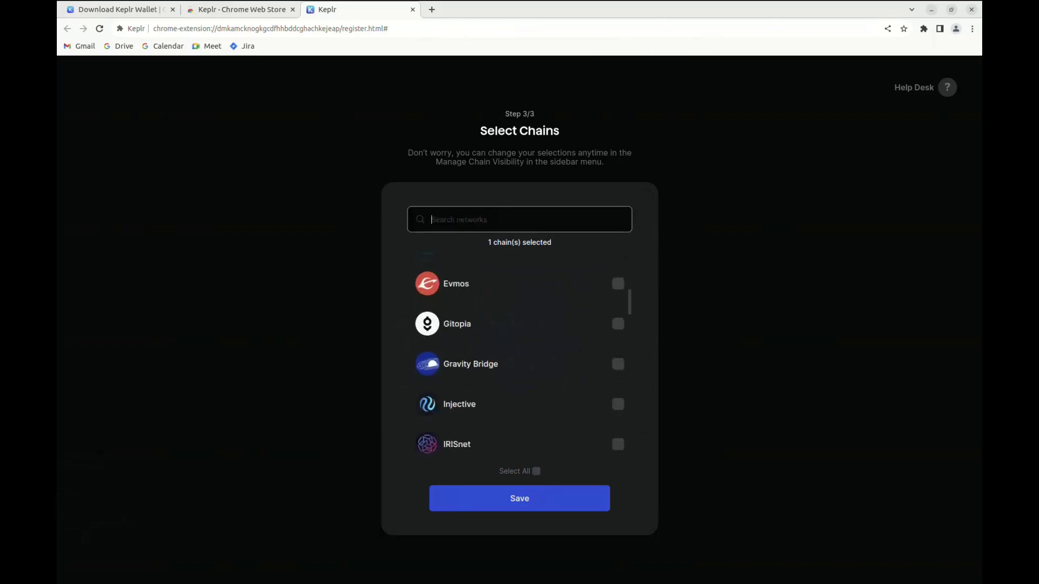
scroll(519, 355, down, 8)
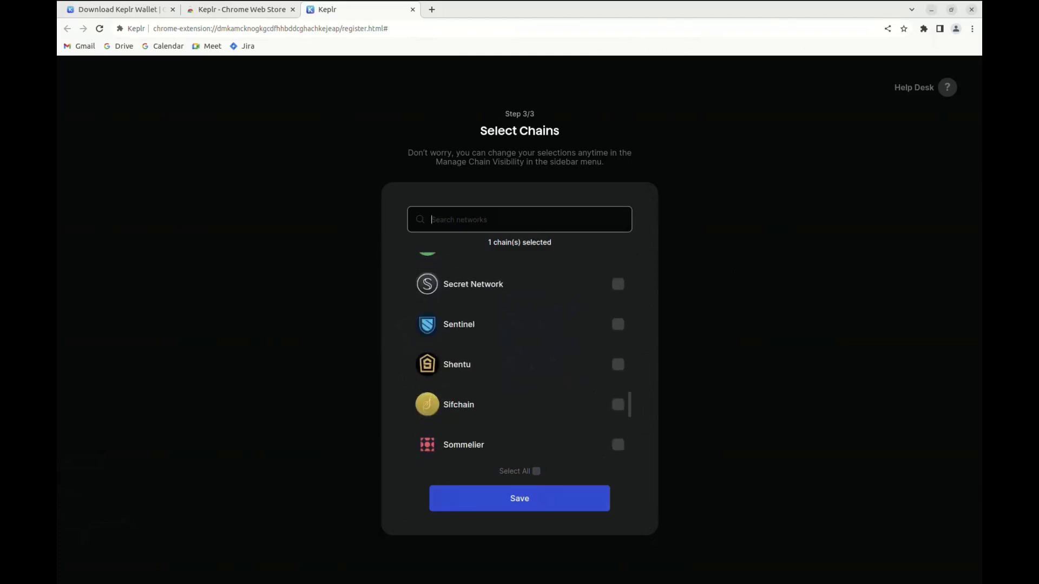
scroll(519, 355, down, 1)
scroll(519, 354, down, 2)
text(at)
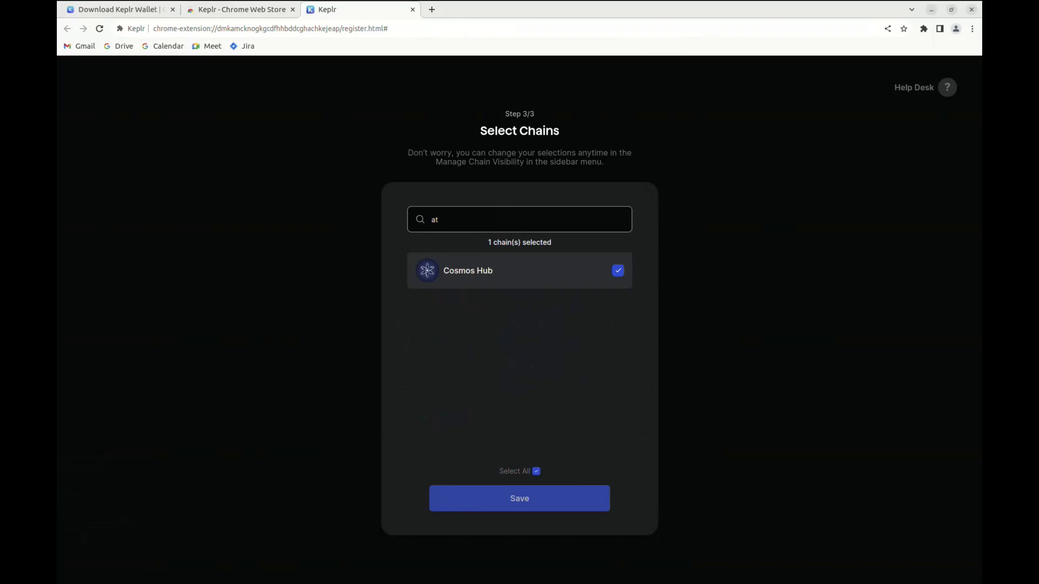
click(520, 498)
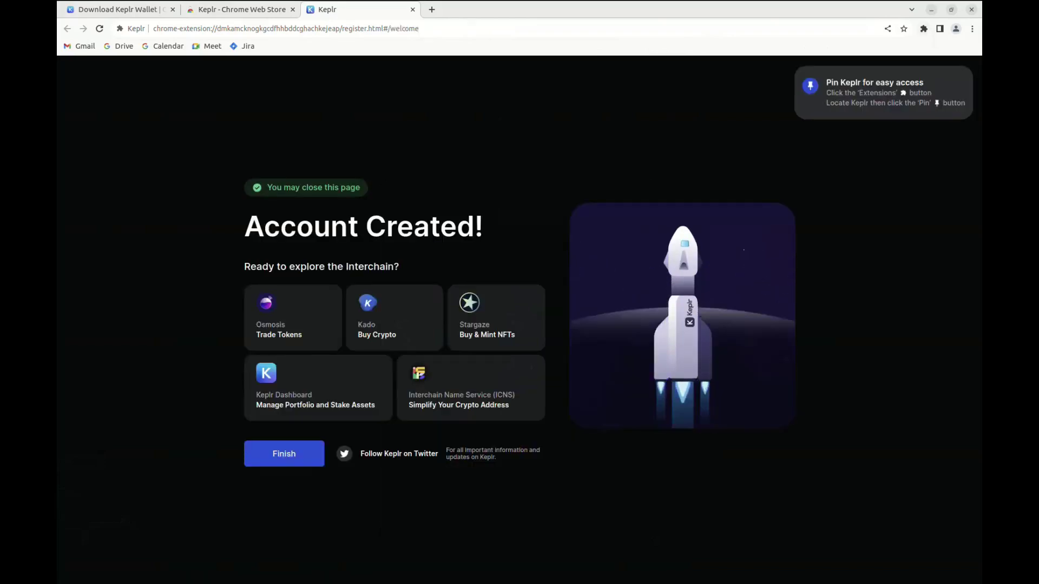
- Find Archway on Keplr's Add Chains page with "arch", approve adding it, and select Archway among the wallet's chains
click(923, 29)
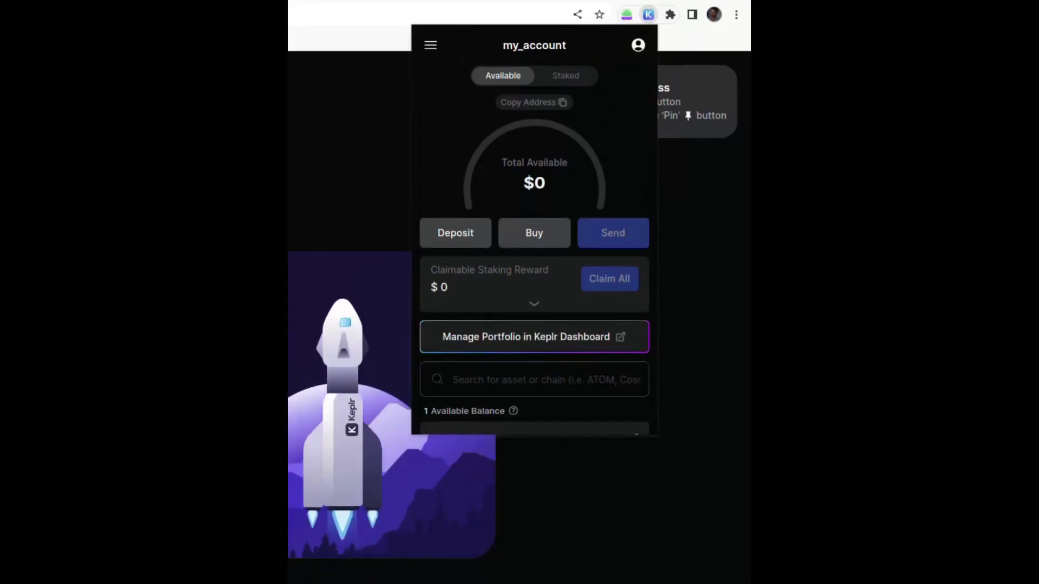
click(432, 48)
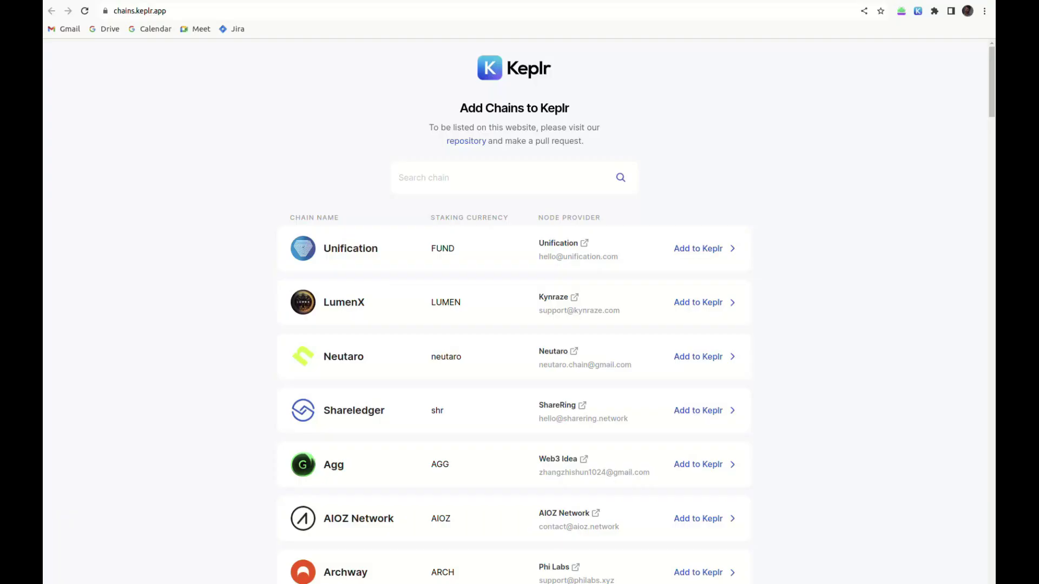
click(503, 178)
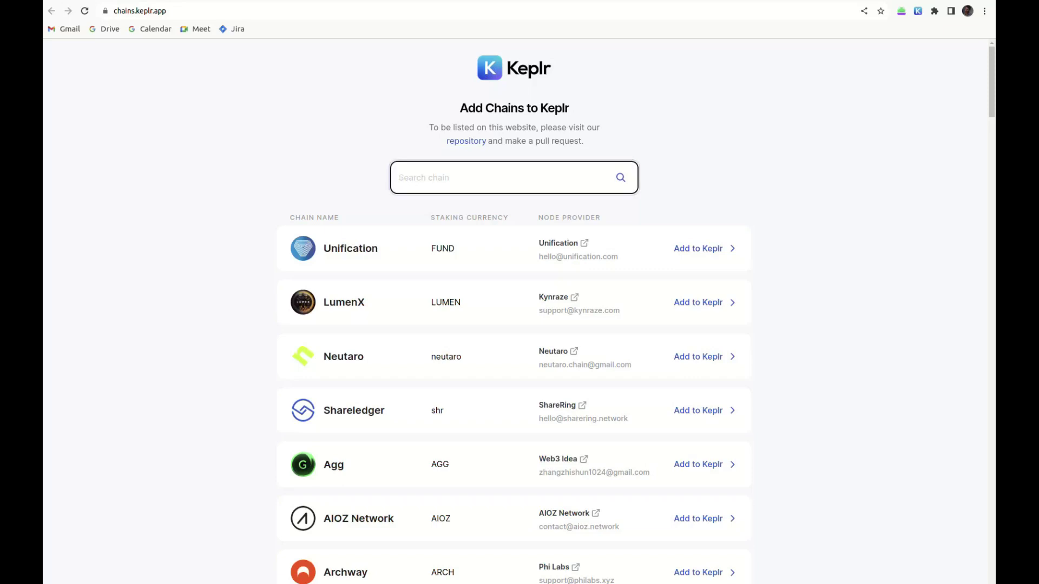
text(arch)
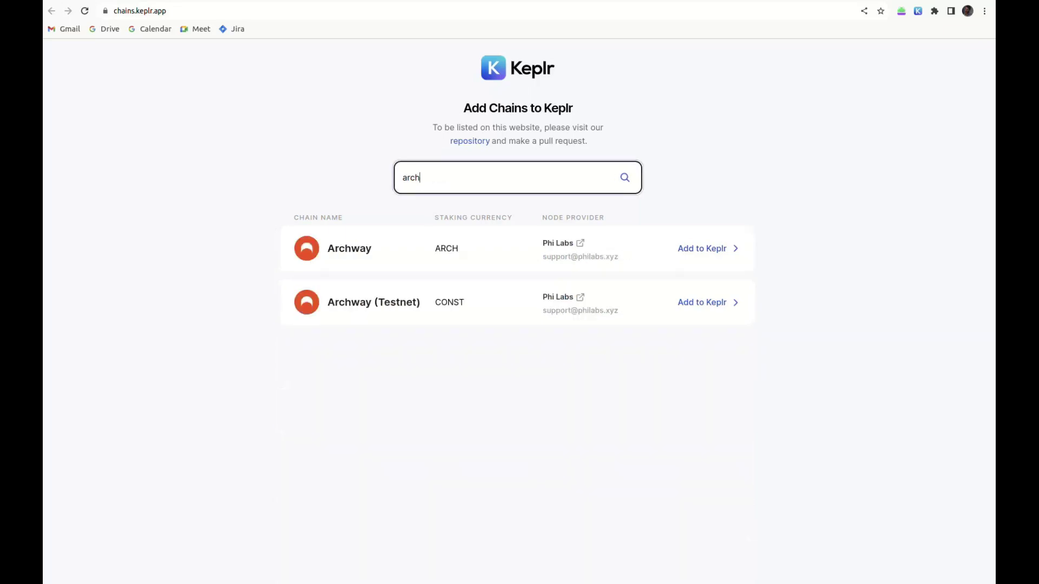
click(707, 249)
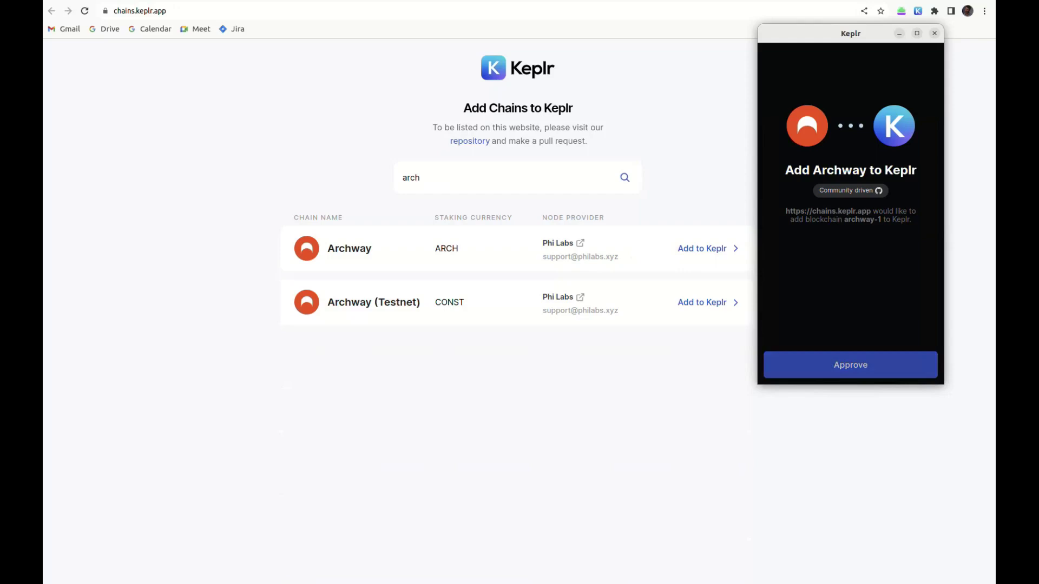
click(850, 365)
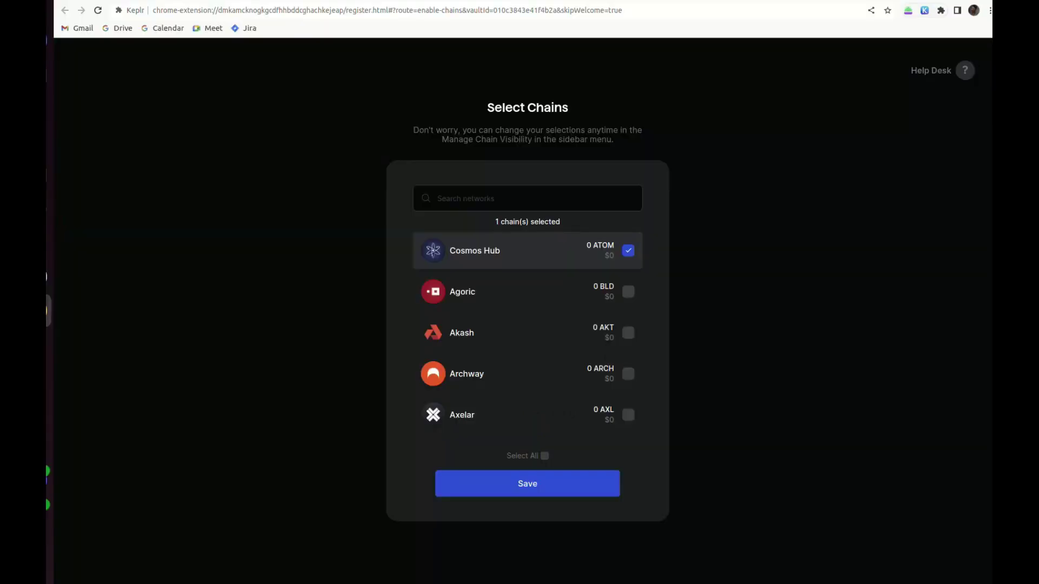
click(628, 374)
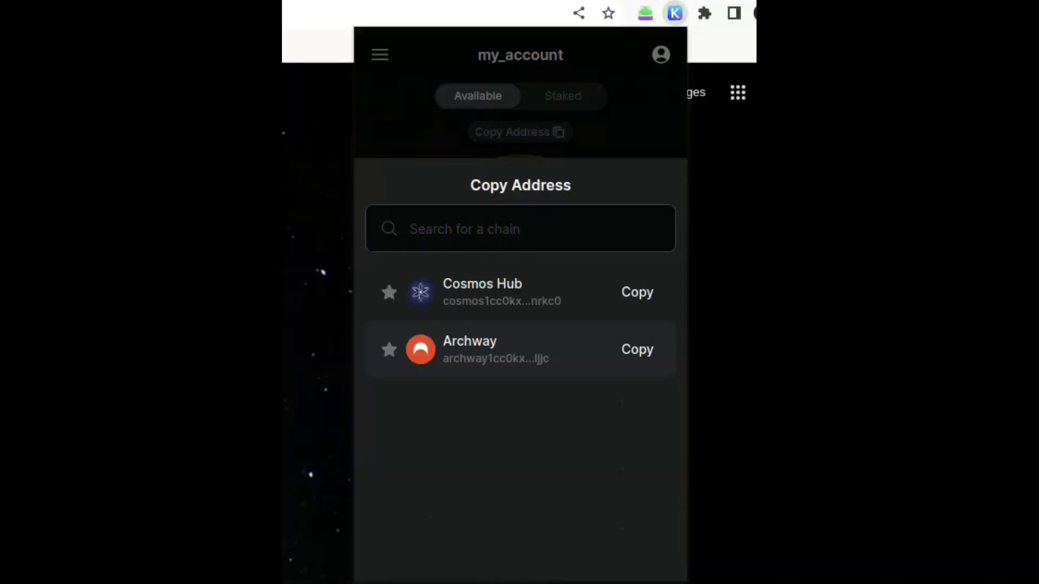
- Copy the wallet's Archway address and review the ATOM and ARCH balances
click(621, 348)
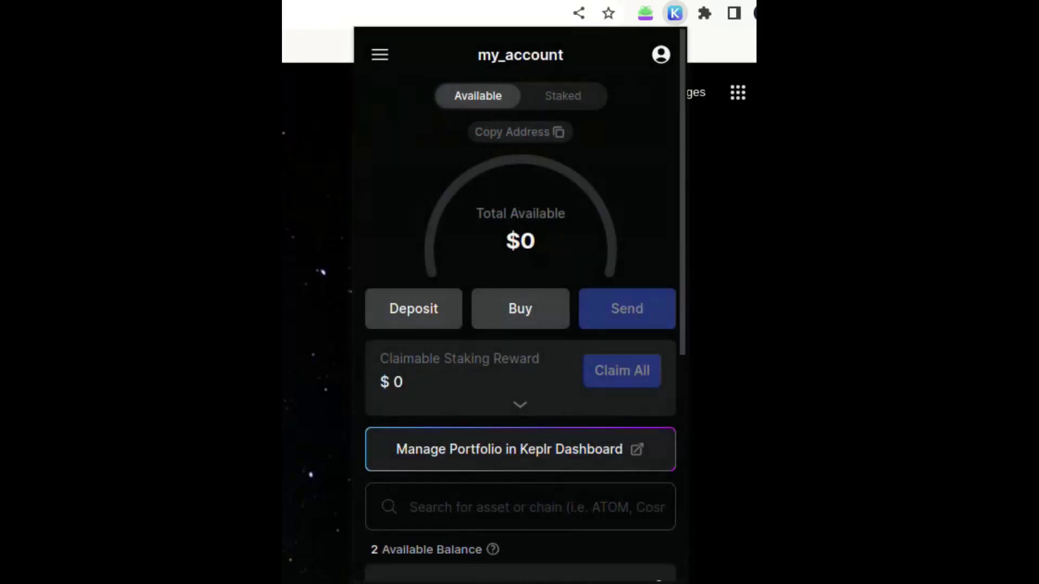
scroll(521, 308, down, 1)
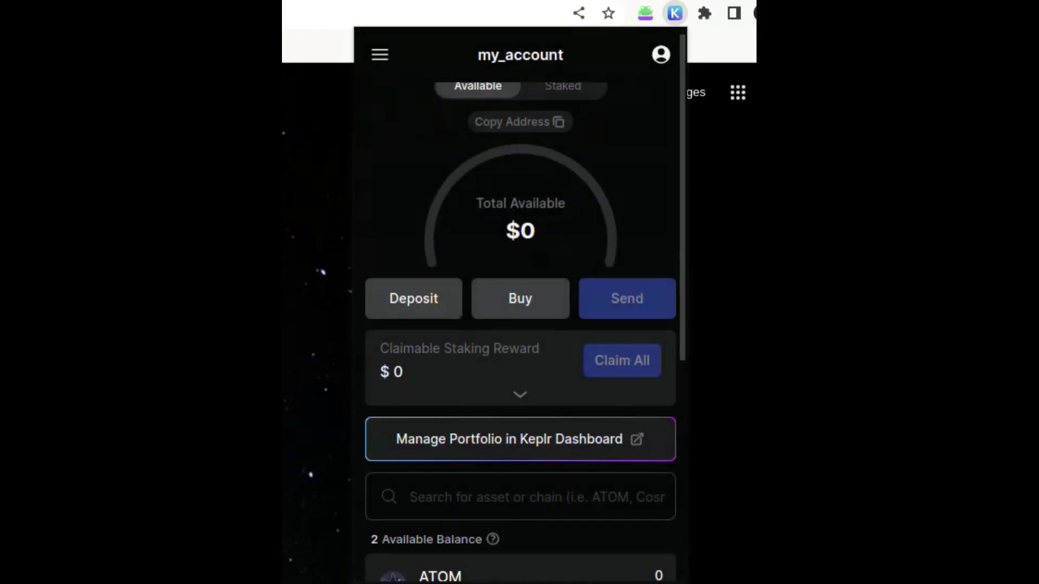
scroll(521, 324, down, 5)
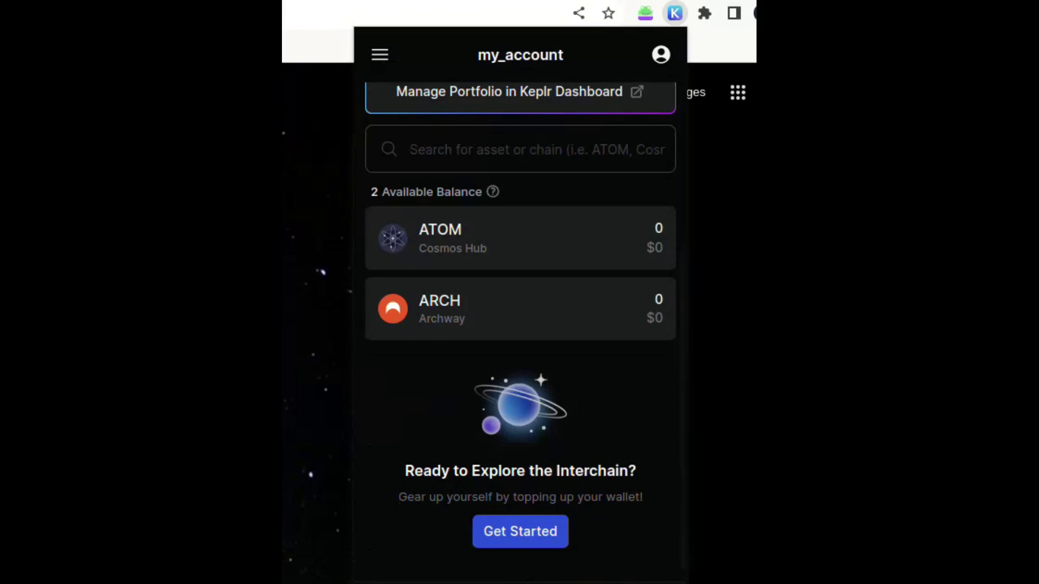
scroll(520, 324, up, 4)
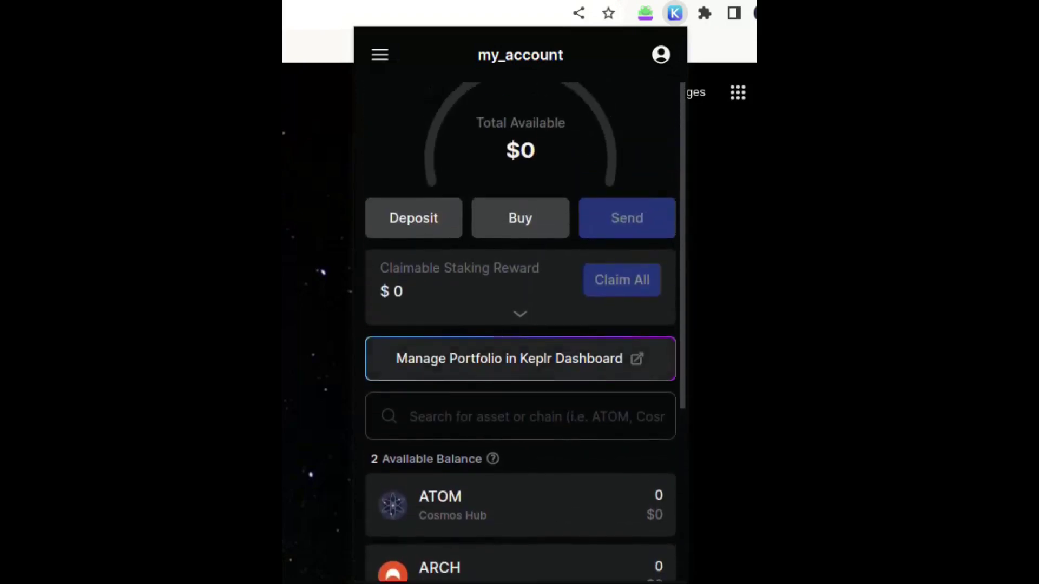
scroll(520, 325, down, 4)
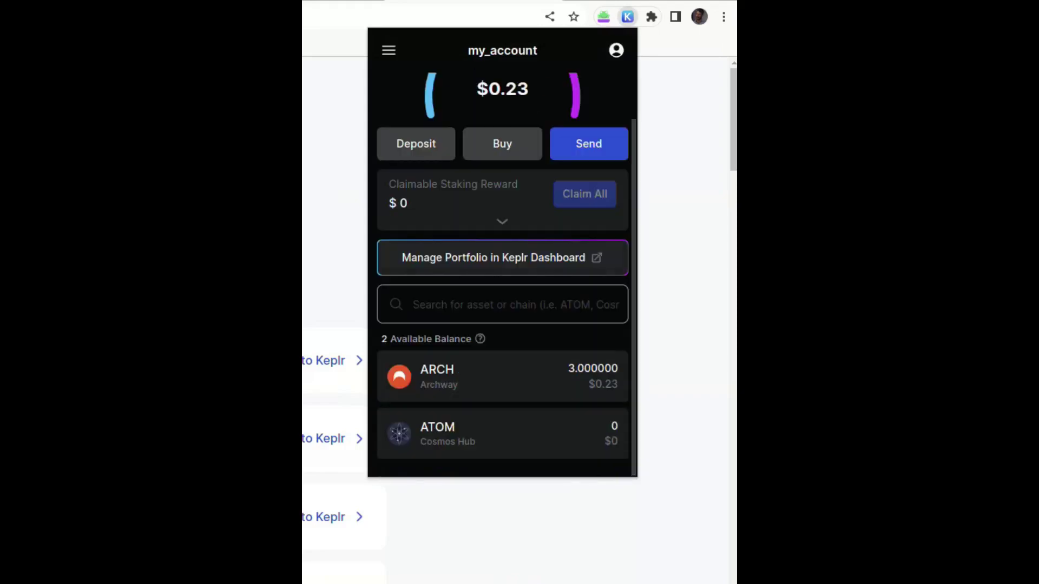
- Start an ARCH transfer, paste the recipient's wallet address and set the amount to the maximum
click(502, 375)
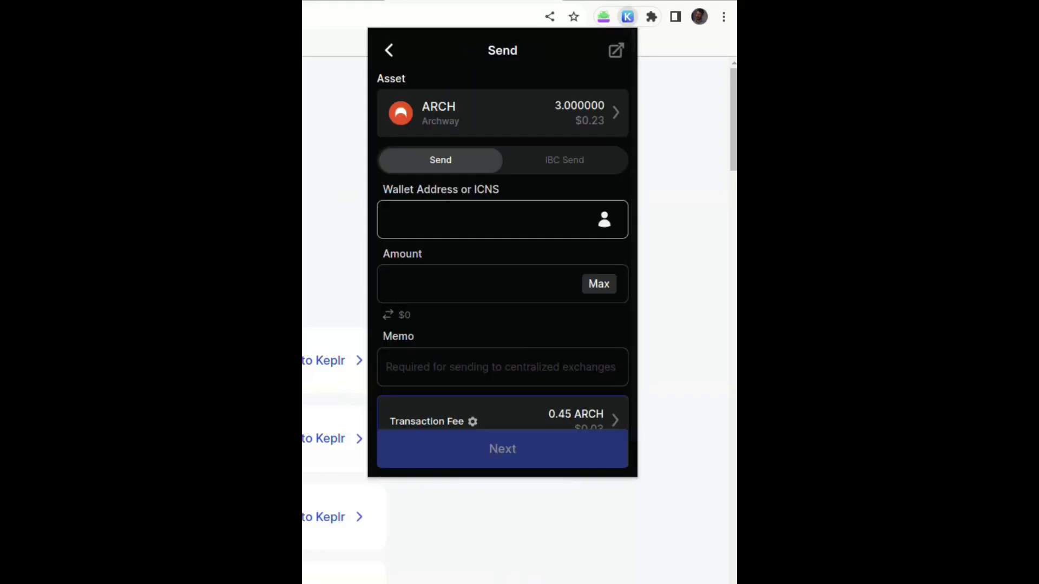
key(ctrl+v)
click(412, 284)
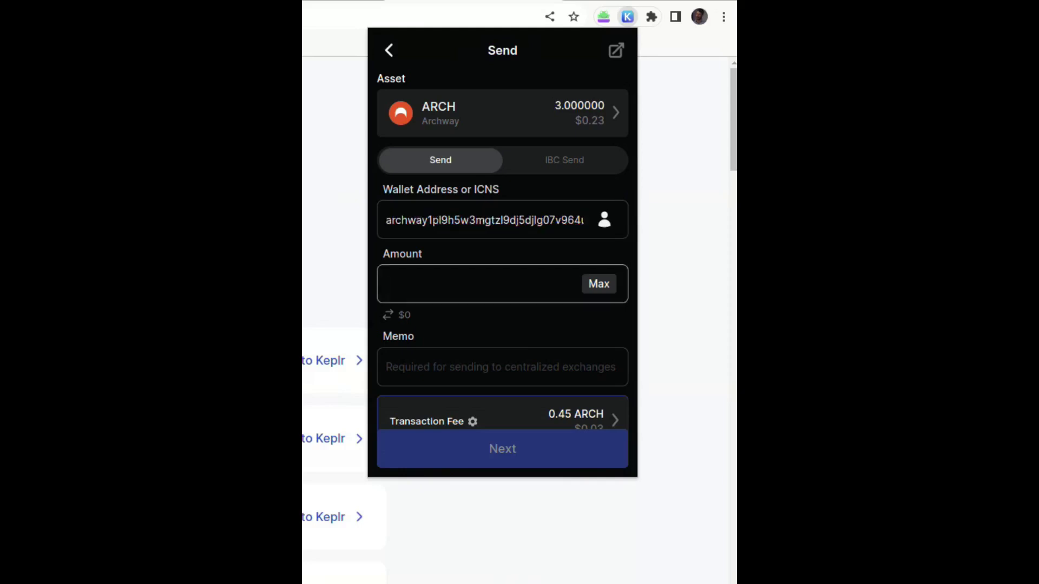
click(598, 284)
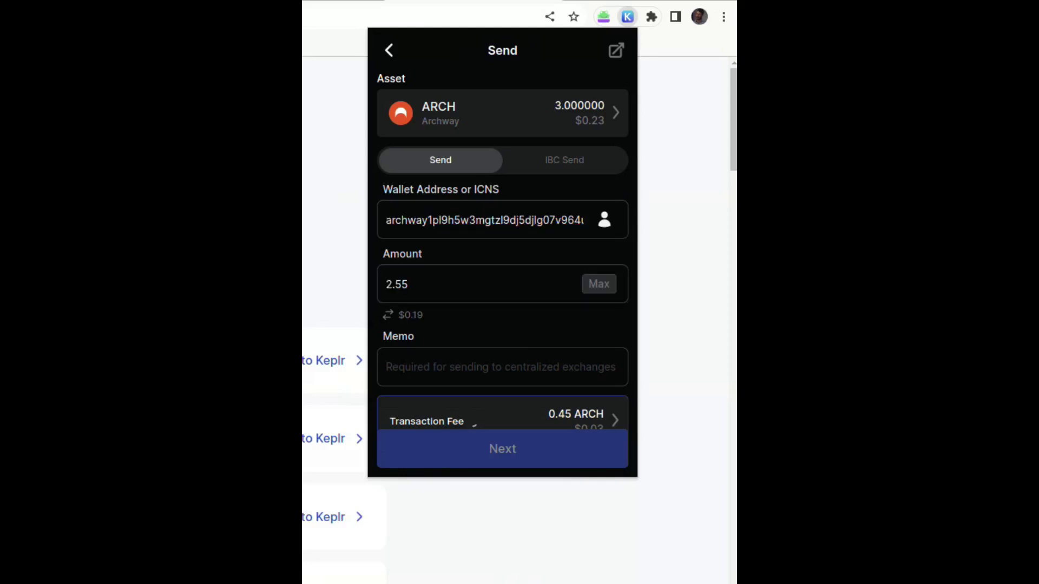
scroll(599, 284, down, 1)
scroll(502, 265, up, 1)
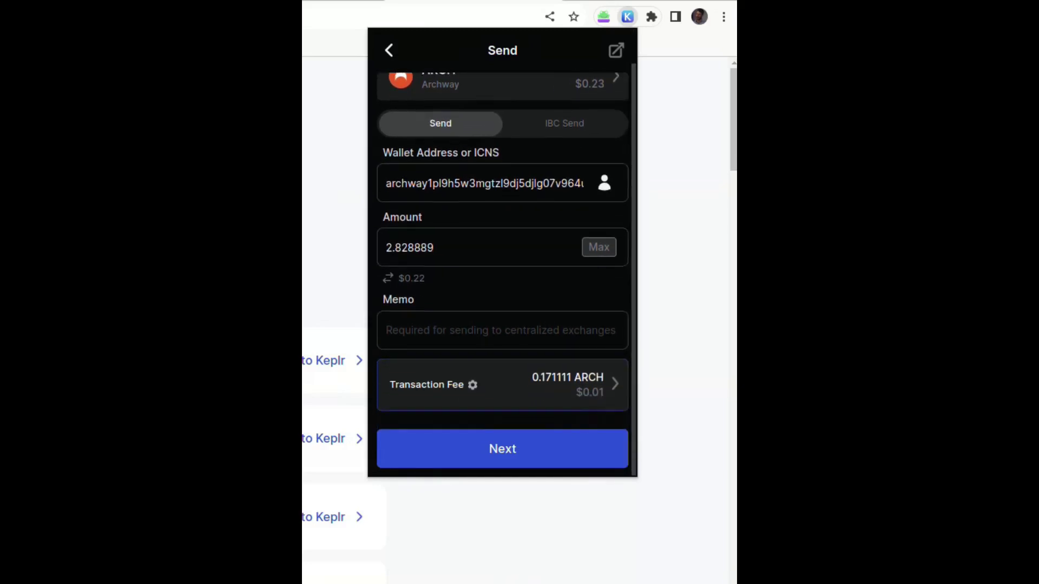
- Approve the ARCH transfer and check the wallet's asset balances
click(502, 449)
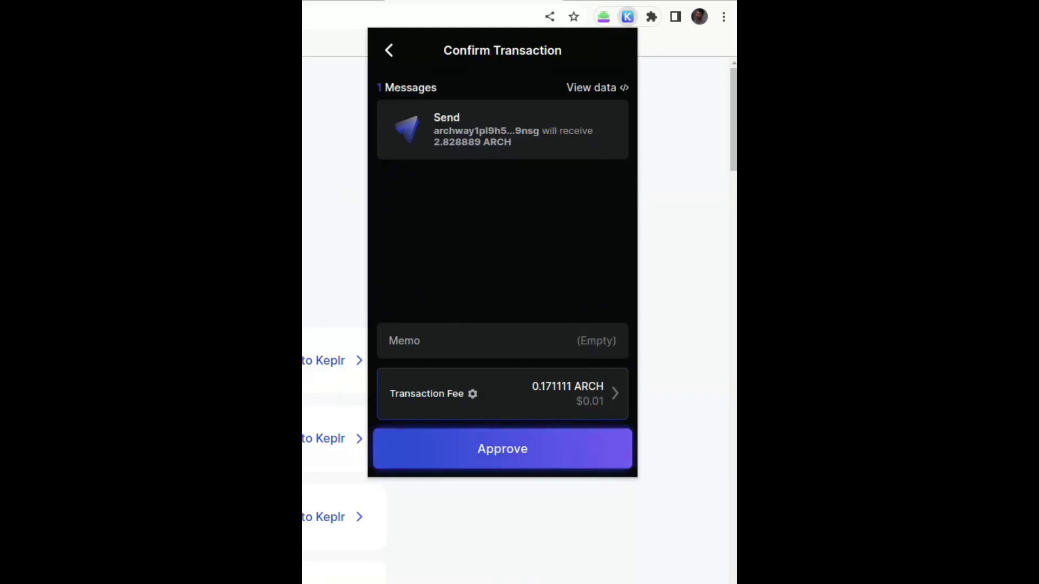
key(Return)
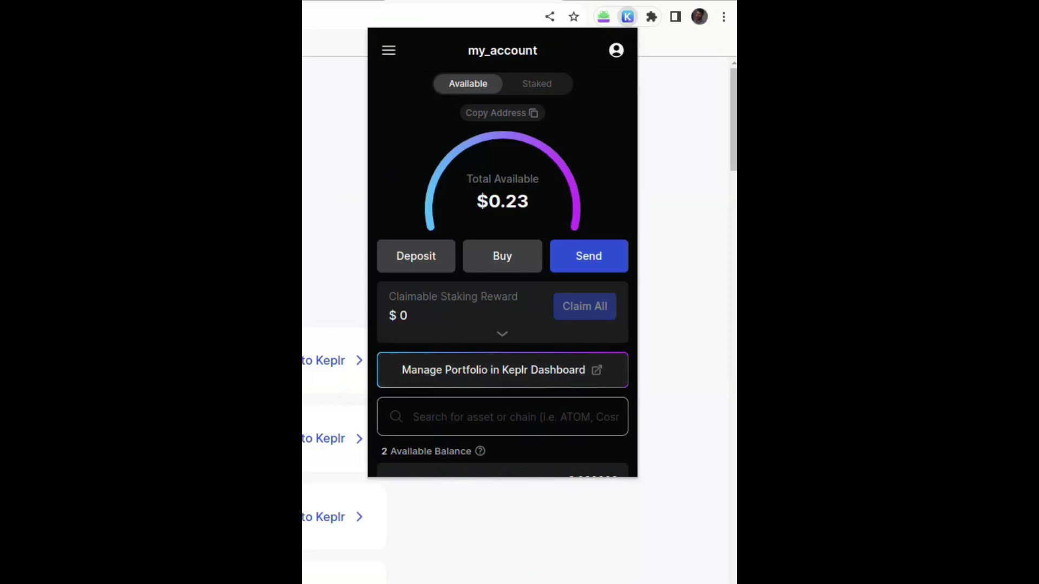
scroll(502, 302, down, 2)
scroll(502, 303, down, 4)
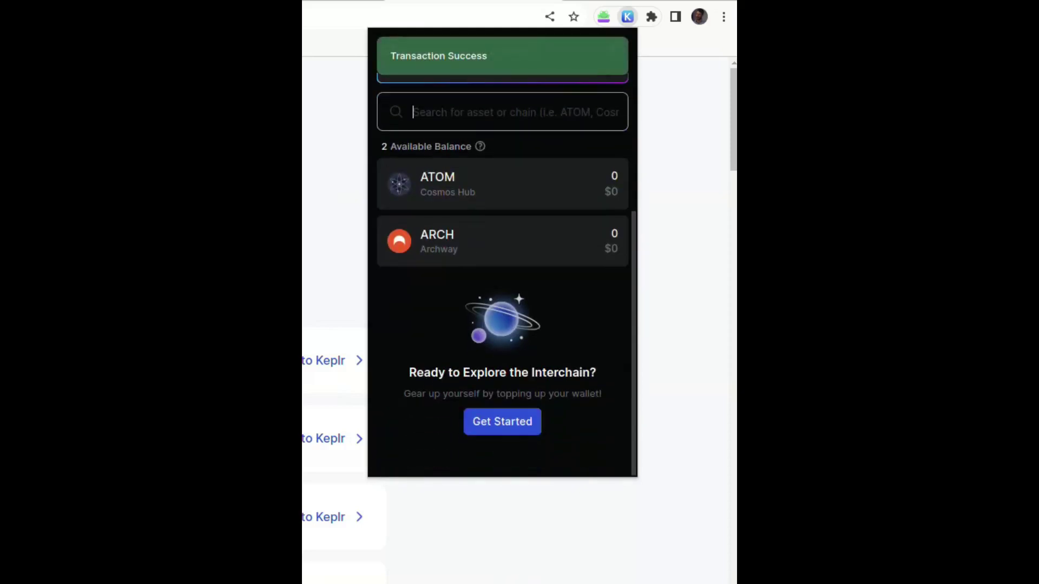
scroll(502, 254, up, 6)
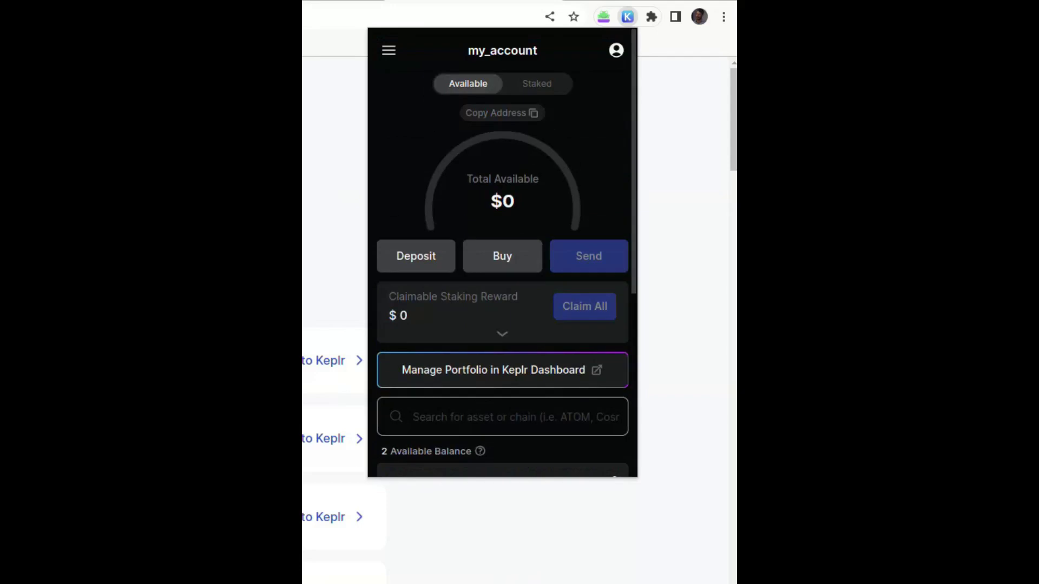